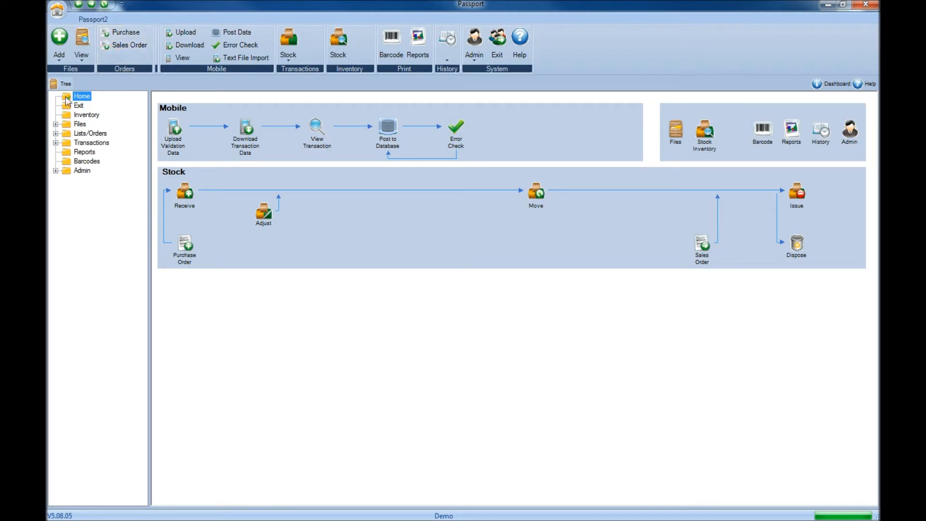
Go to Stock Sales Orders under Lists/Orders and start a new sales order.
click(56, 133)
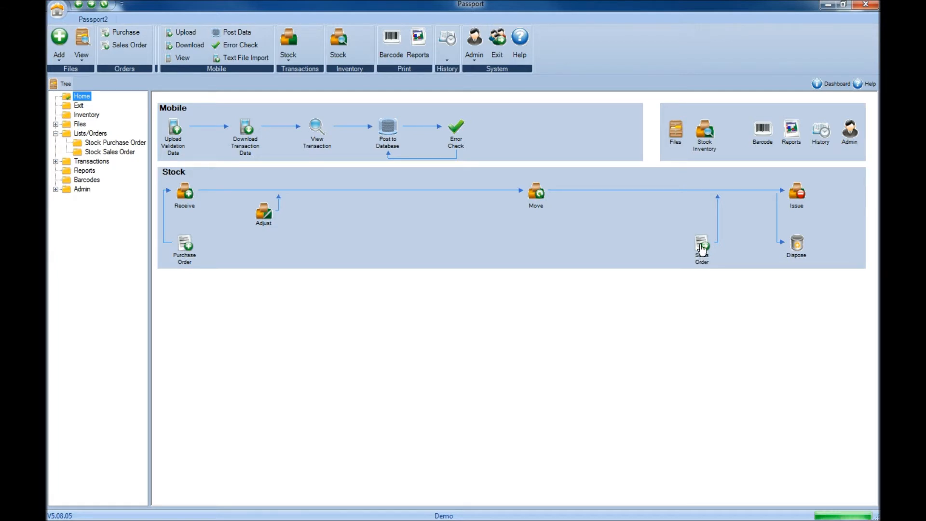
click(702, 249)
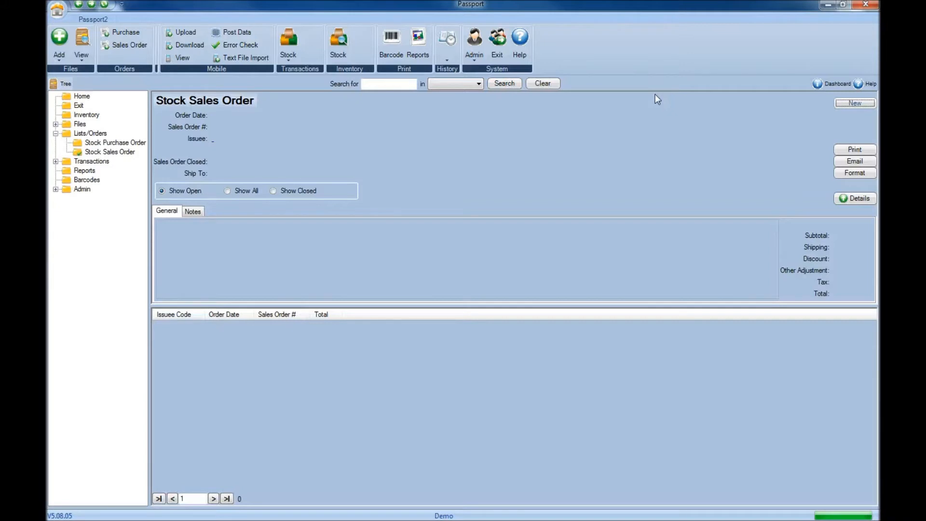
click(842, 103)
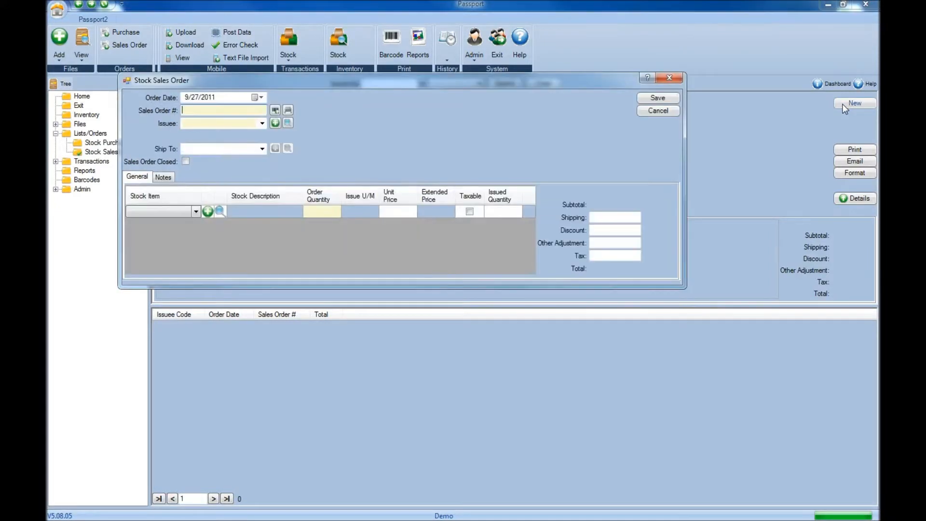
Date the order 9/30/2011 and replace the generated number with the order's own sales order number.
click(259, 98)
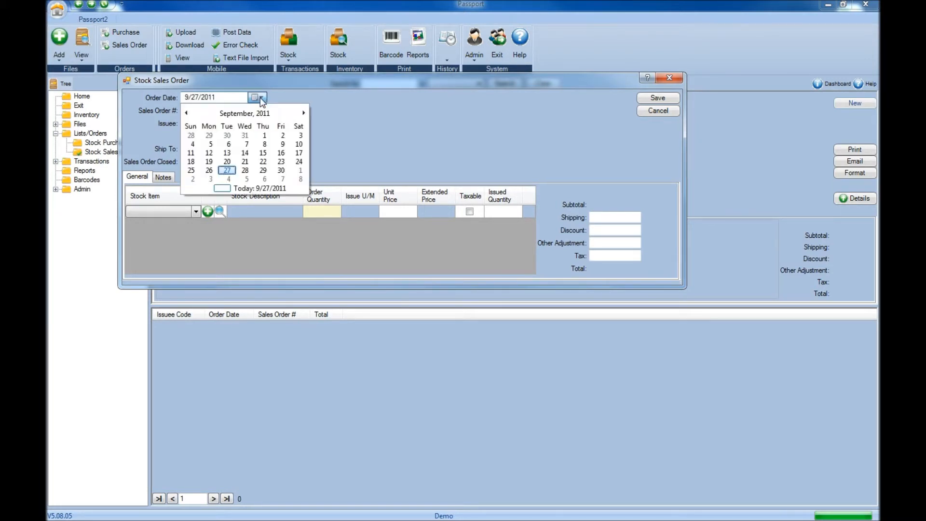
click(281, 171)
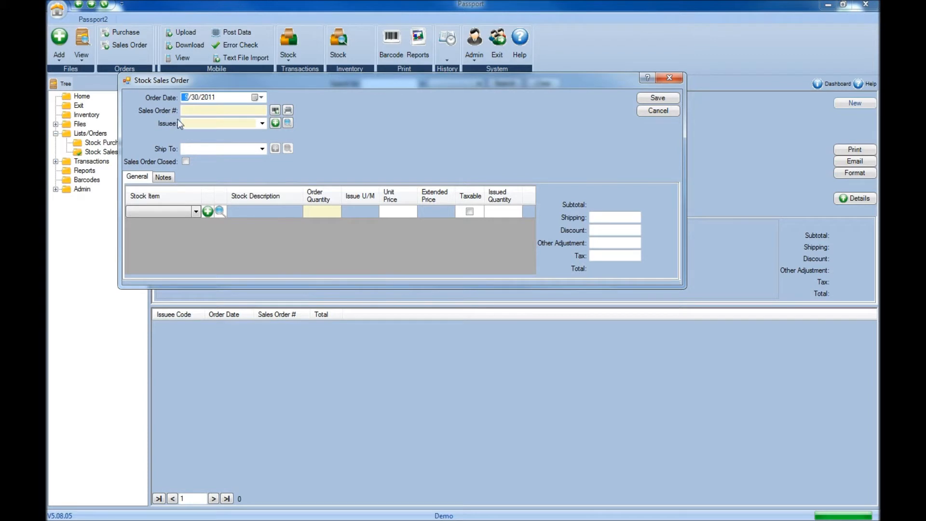
click(274, 111)
click(274, 111)
click(273, 110)
drag(204, 111, 170, 112)
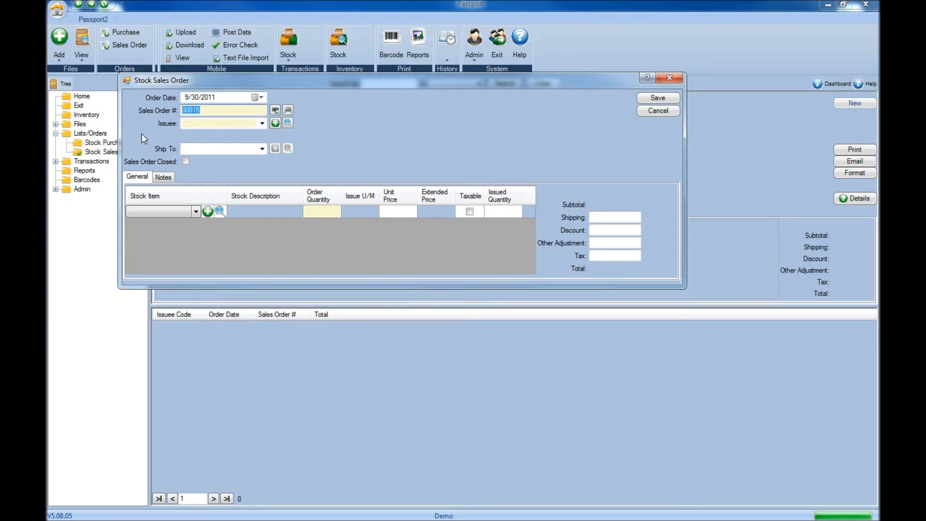
Set the issuee to the individual customer record chosen from the issuee search list.
click(211, 124)
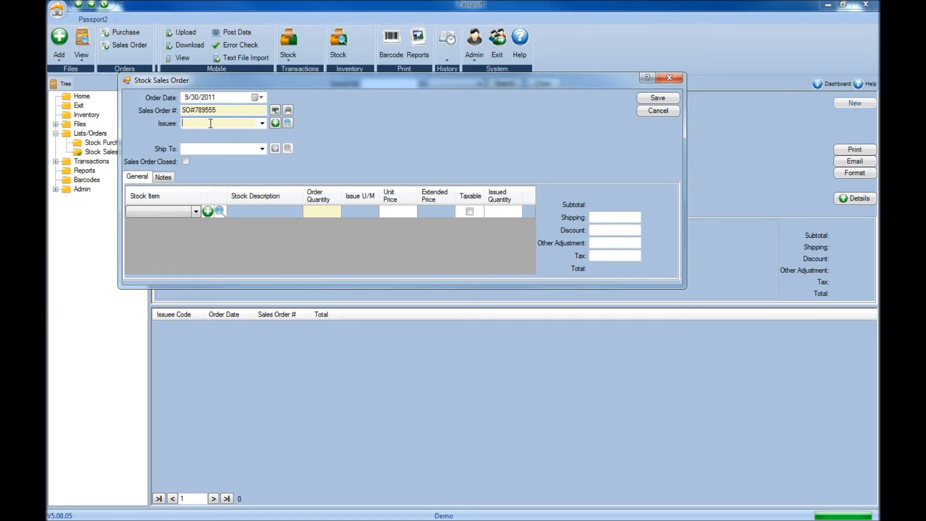
text(c)
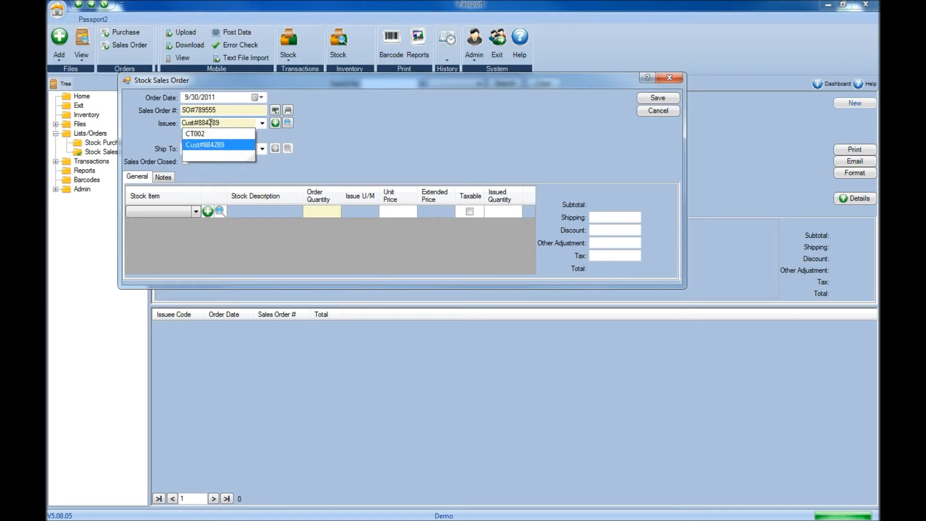
click(211, 146)
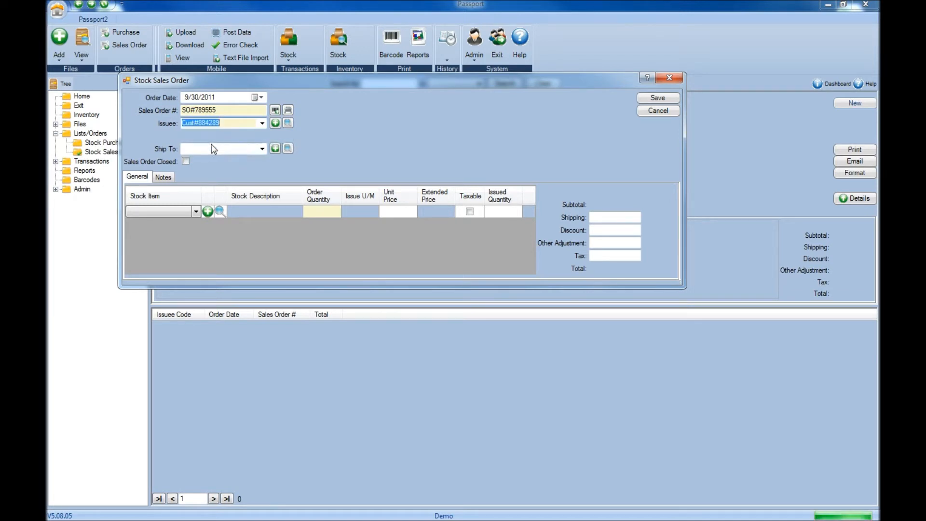
click(262, 124)
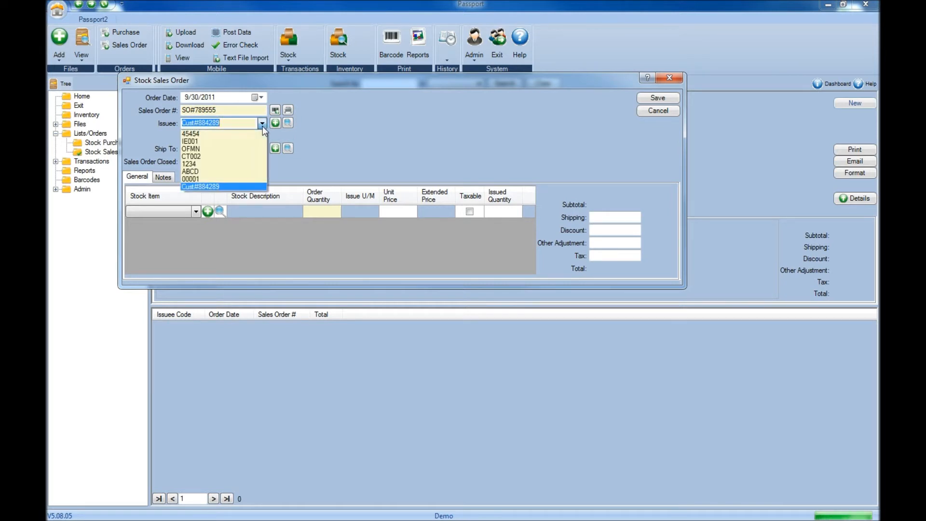
click(315, 134)
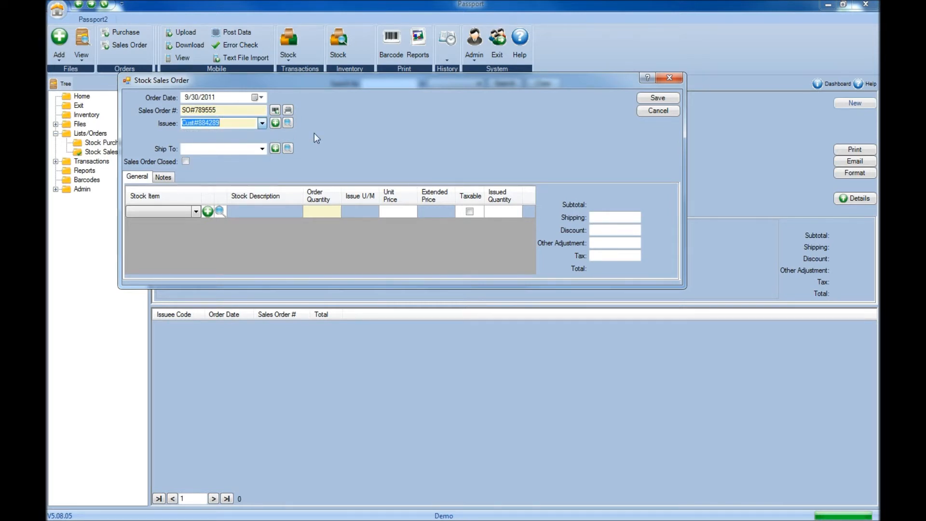
click(275, 123)
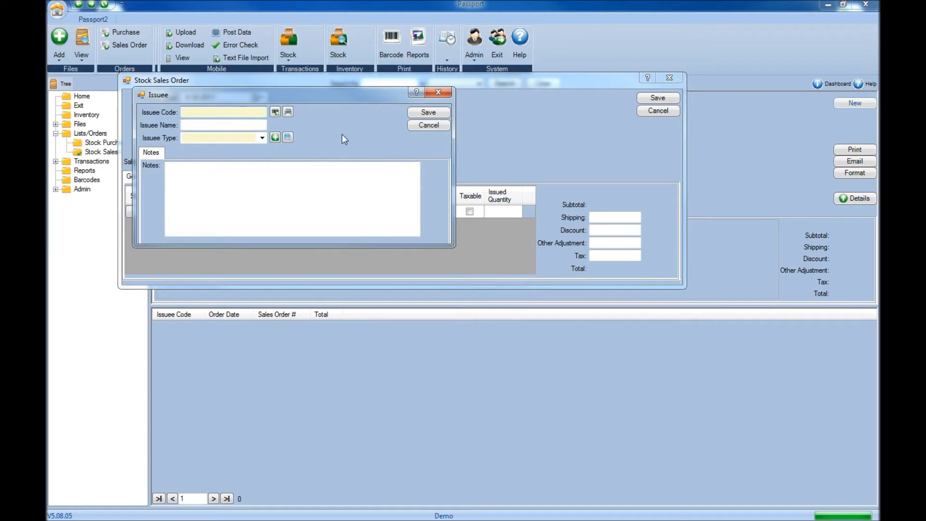
click(429, 124)
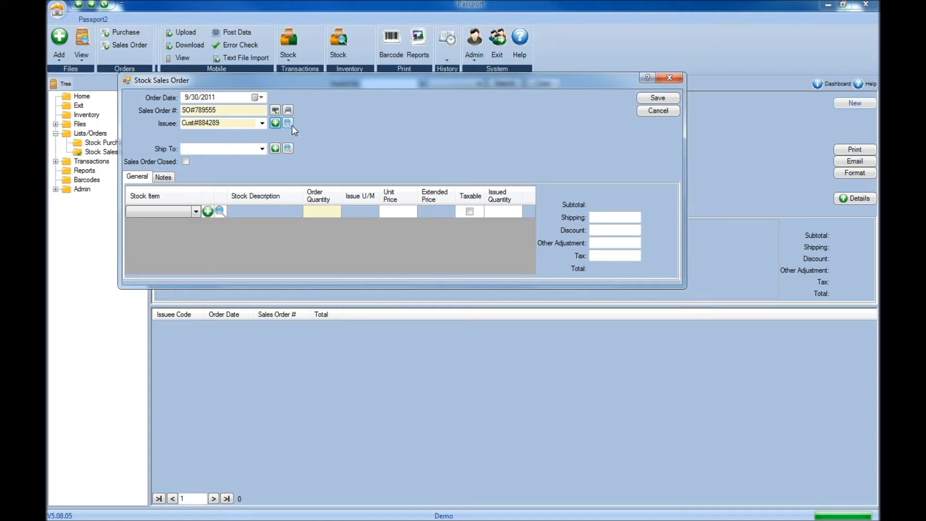
click(292, 125)
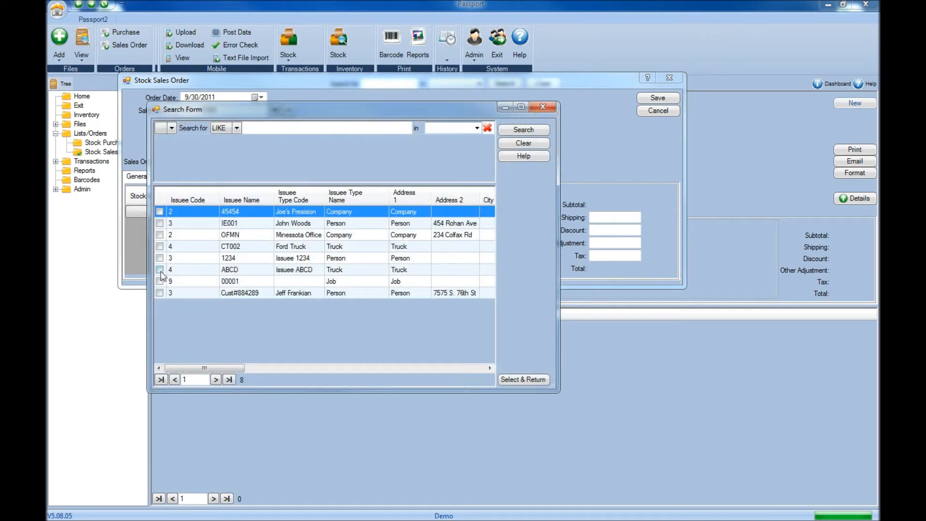
click(161, 293)
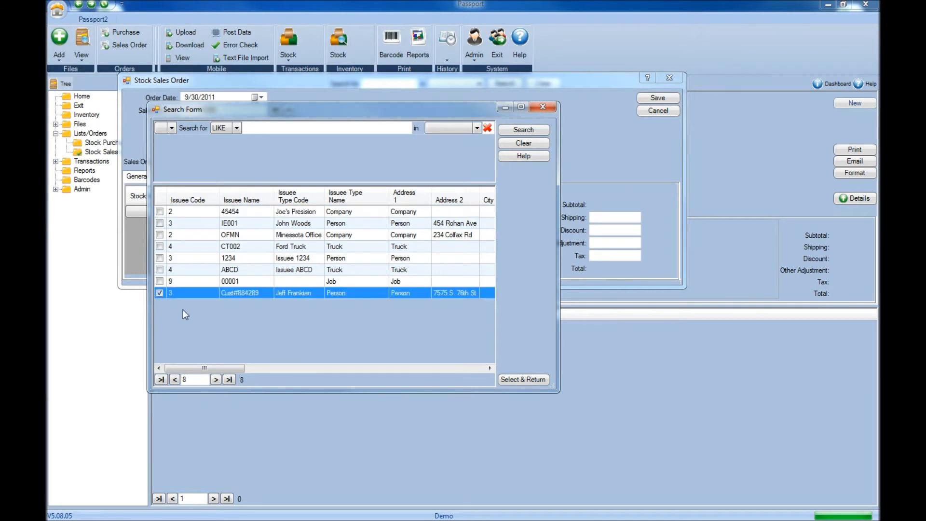
click(514, 381)
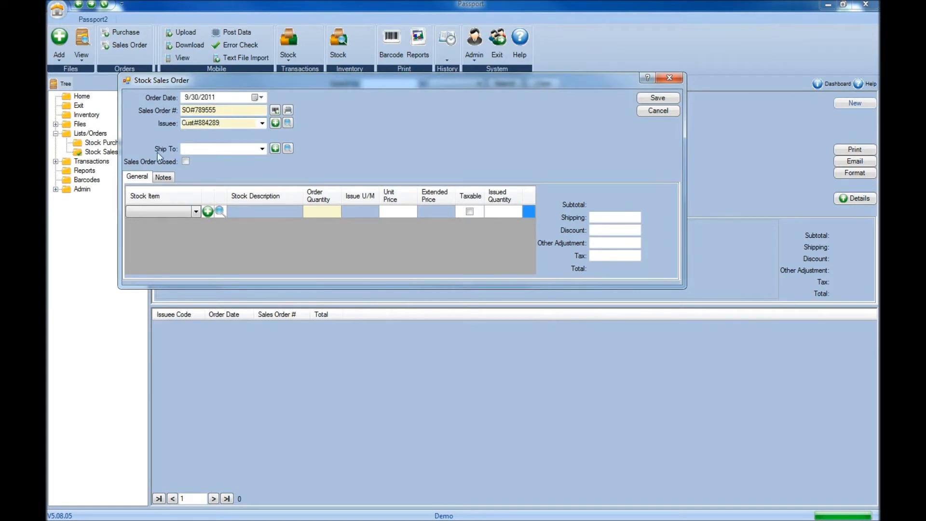
Set Ship To to the customer's own address instead of the Distribution Warehouse.
click(260, 148)
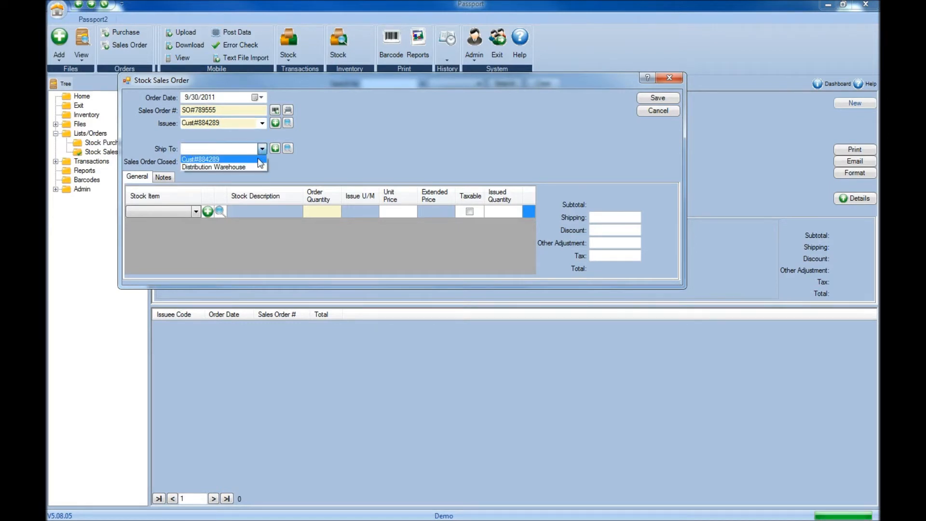
click(258, 159)
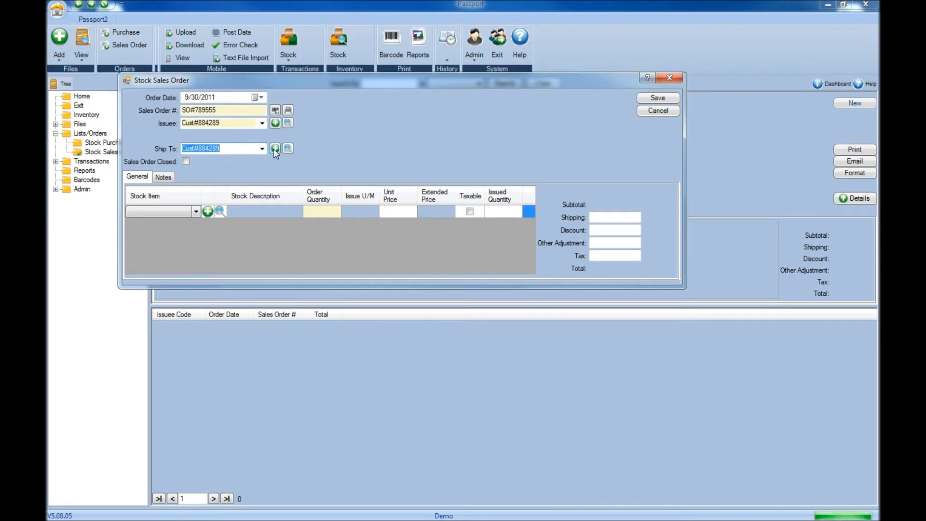
click(275, 148)
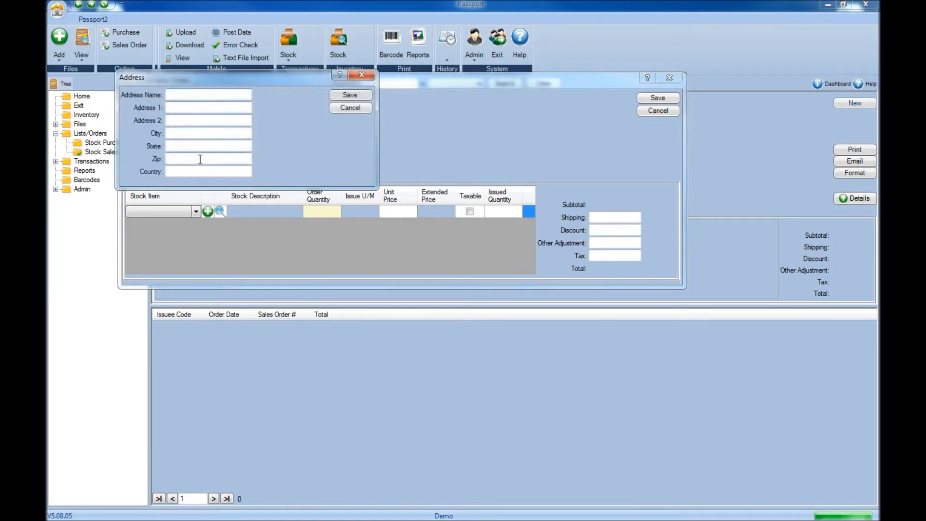
click(357, 109)
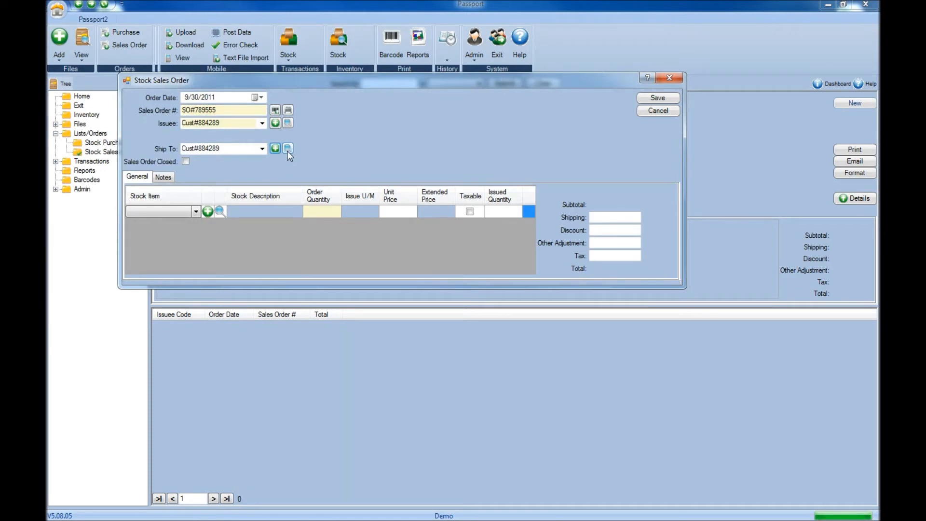
click(287, 149)
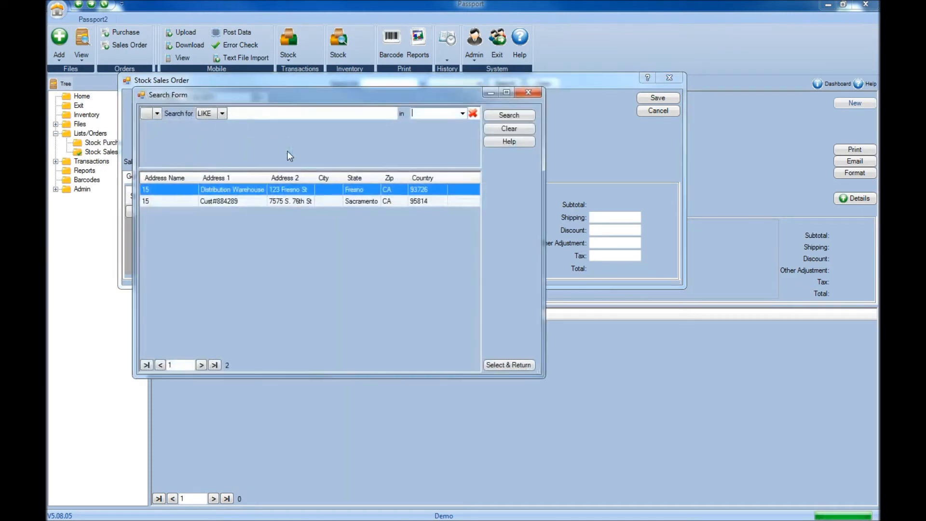
click(226, 202)
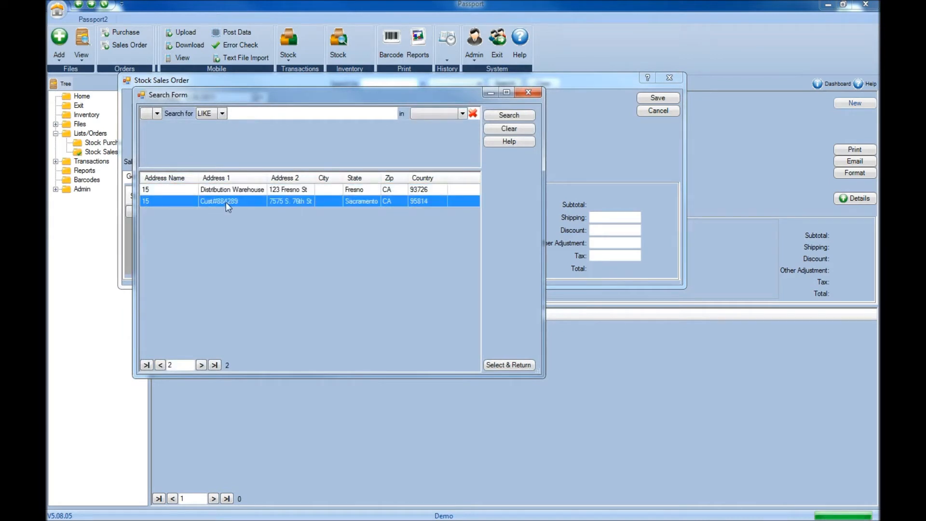
click(506, 365)
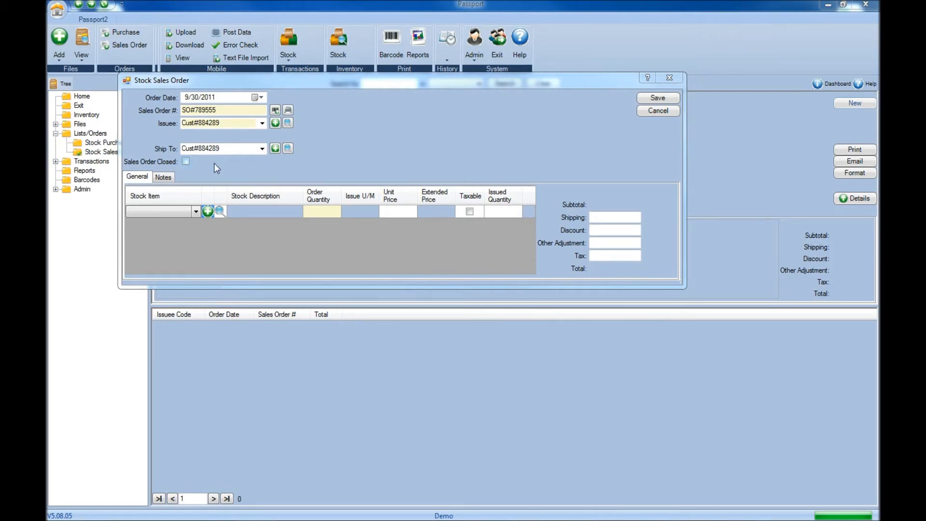
Add the S24U-CTFPR-4 boring bar as the first stock line item.
click(146, 211)
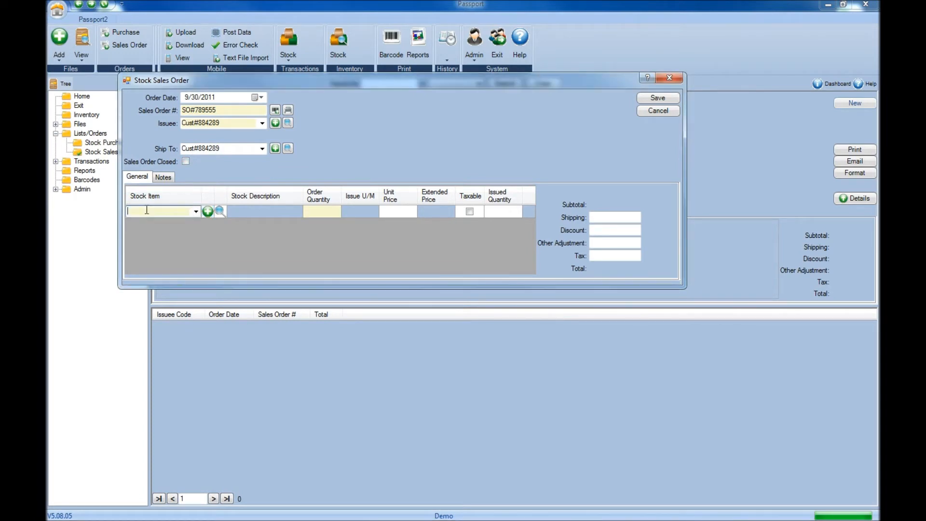
text(s)
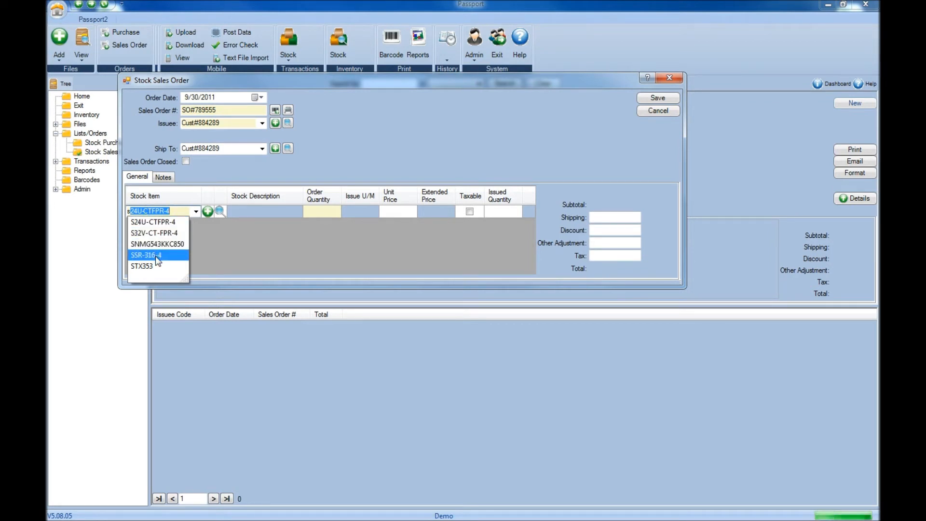
text(24)
key(Return)
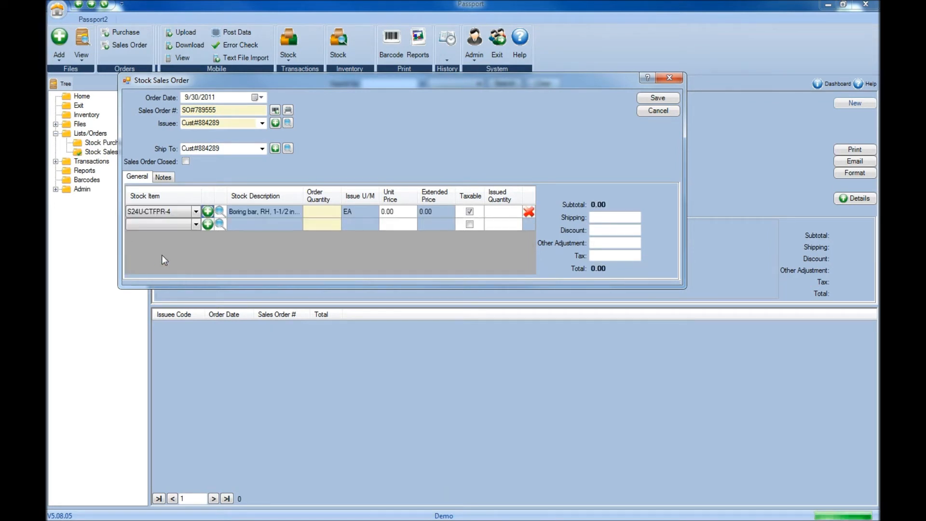
click(208, 225)
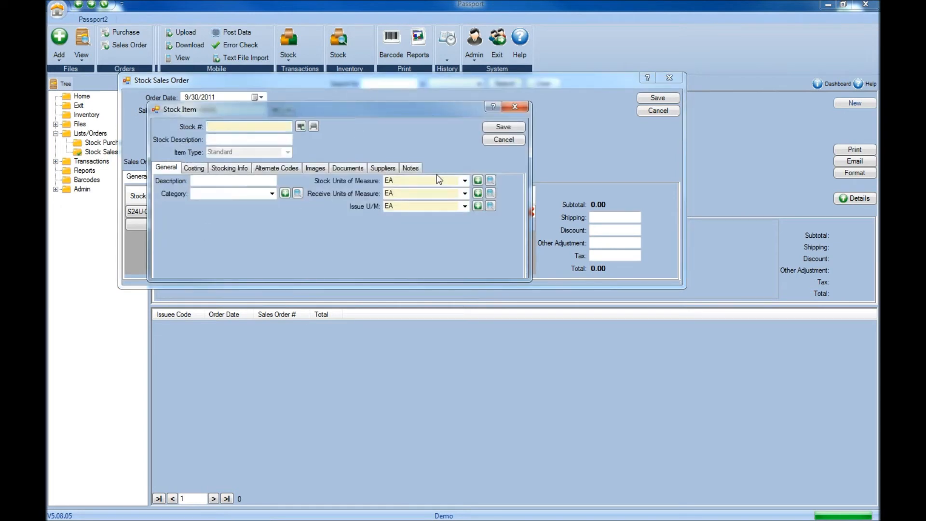
click(501, 140)
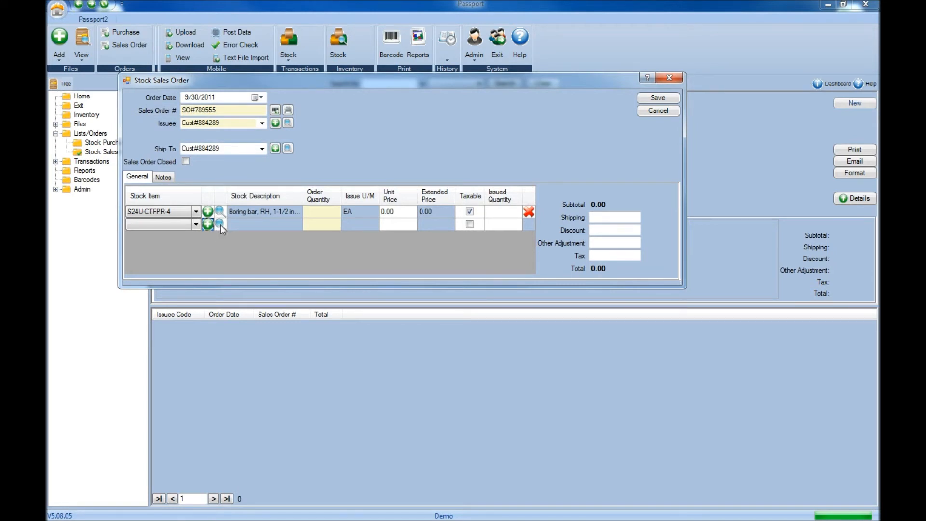
Add the HTC15164 end mill as the second line, picked from the stock item search.
click(221, 225)
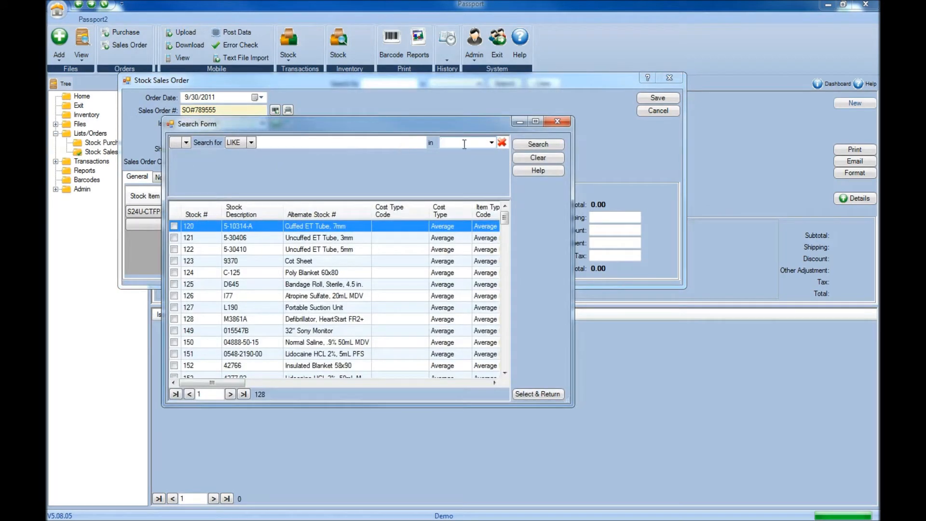
scroll(487, 241, down, 19)
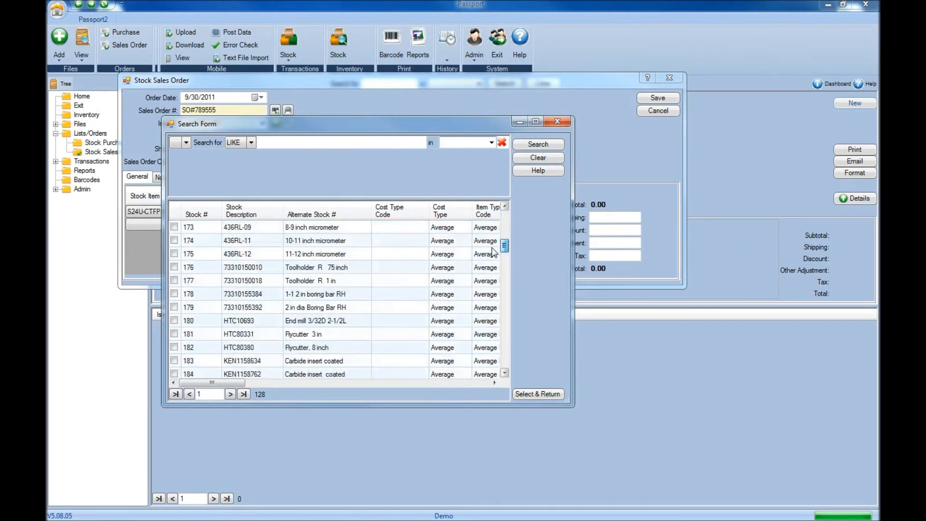
scroll(491, 257, down, 10)
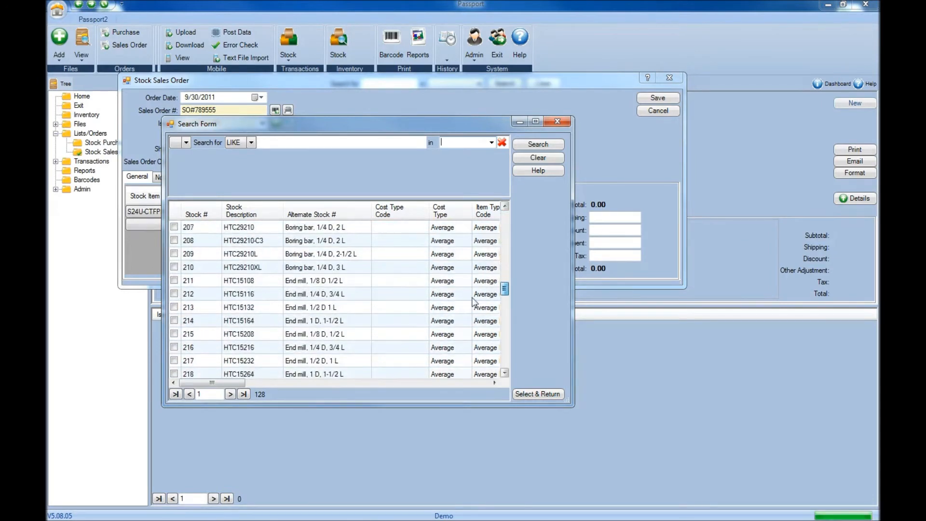
click(174, 321)
click(174, 334)
click(174, 347)
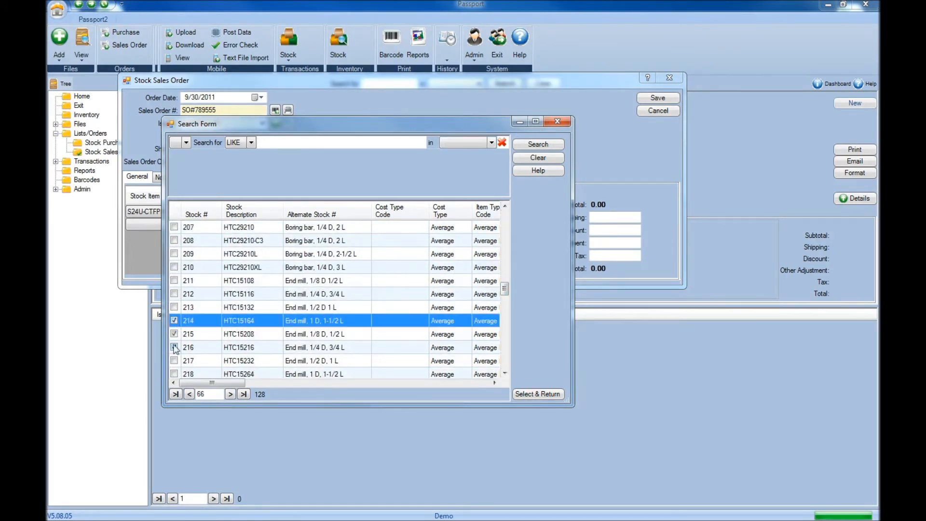
click(549, 395)
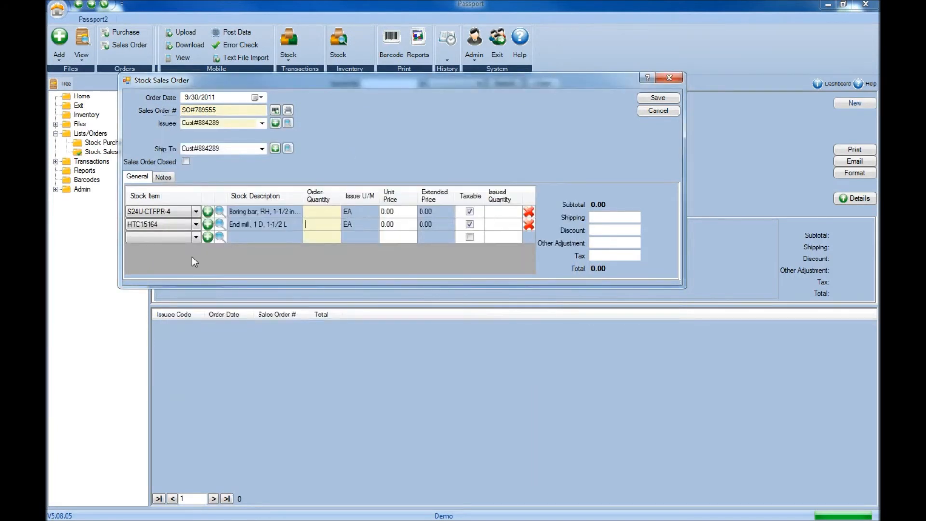
click(195, 237)
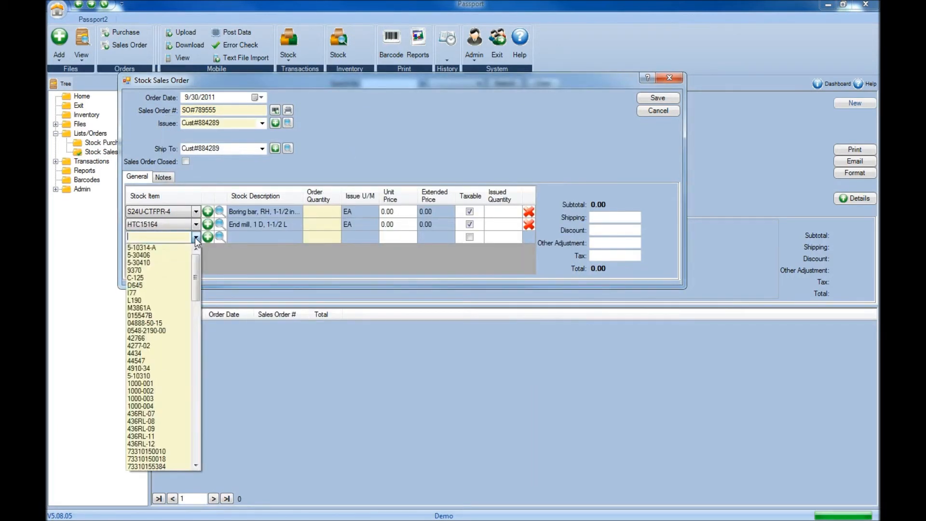
Add a third HTC15164 line, enter quantities 5, 7, 10 at prices 15, 8, 12, and 15.00 shipping.
drag(195, 277, 195, 333)
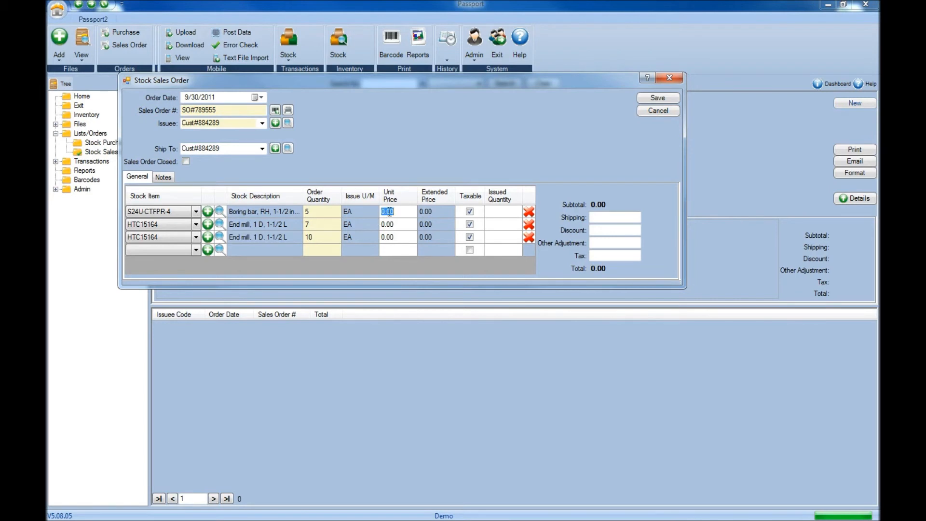
text(15)
text(0)
click(384, 225)
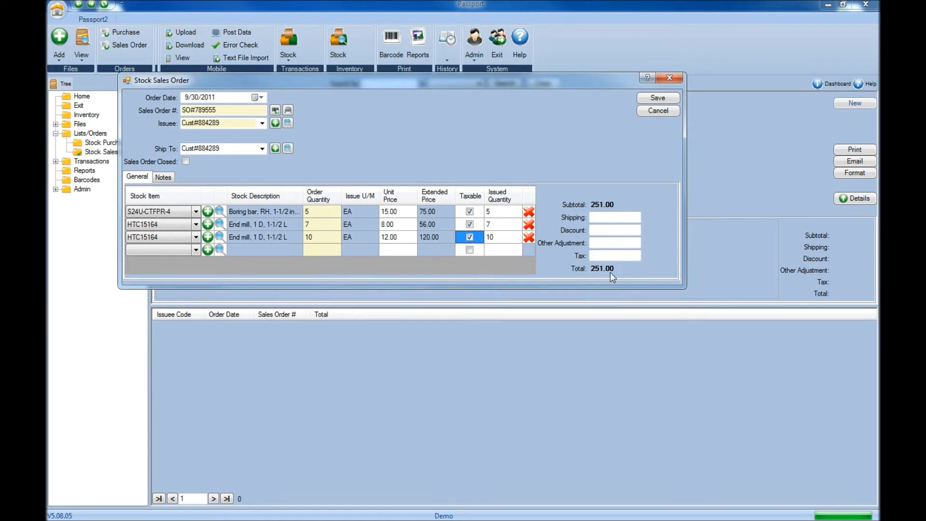
click(616, 218)
text(15.00)
Check the order's Notes, return to the line items, and save the $266.00 order.
click(164, 178)
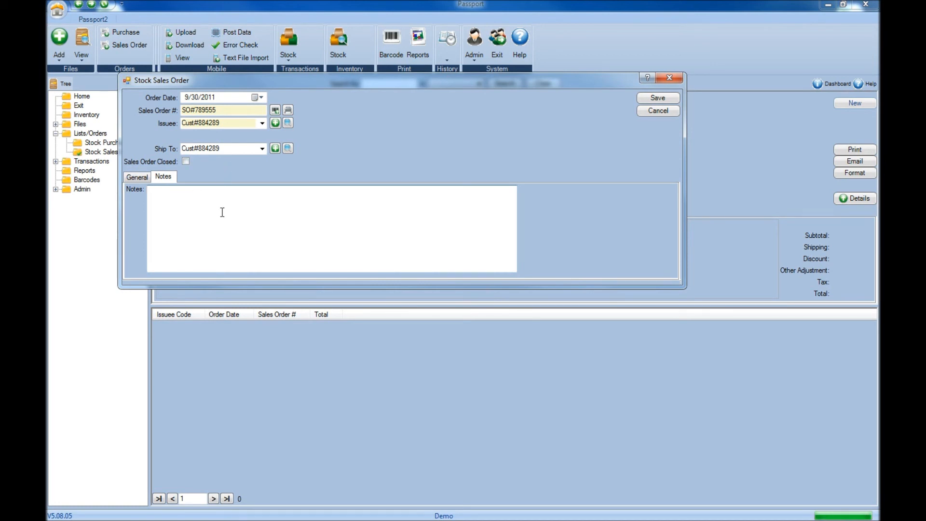
click(141, 177)
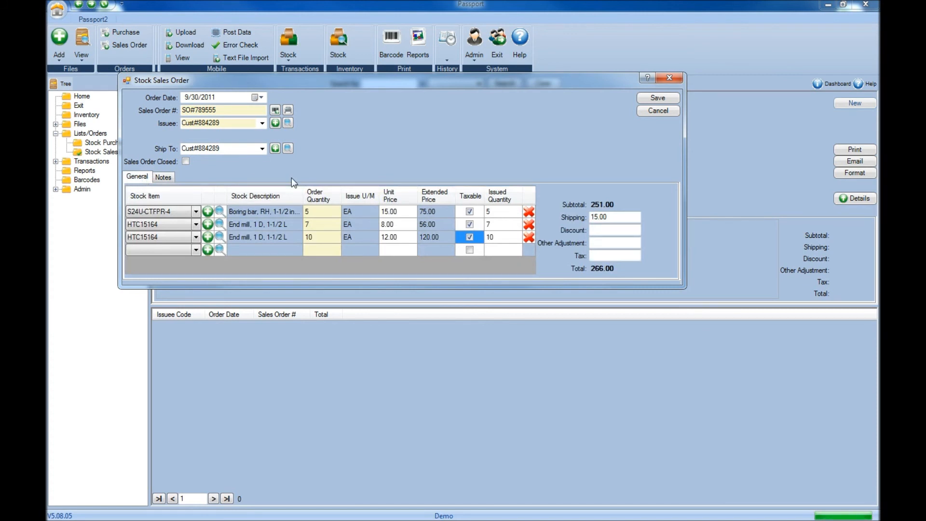
click(660, 98)
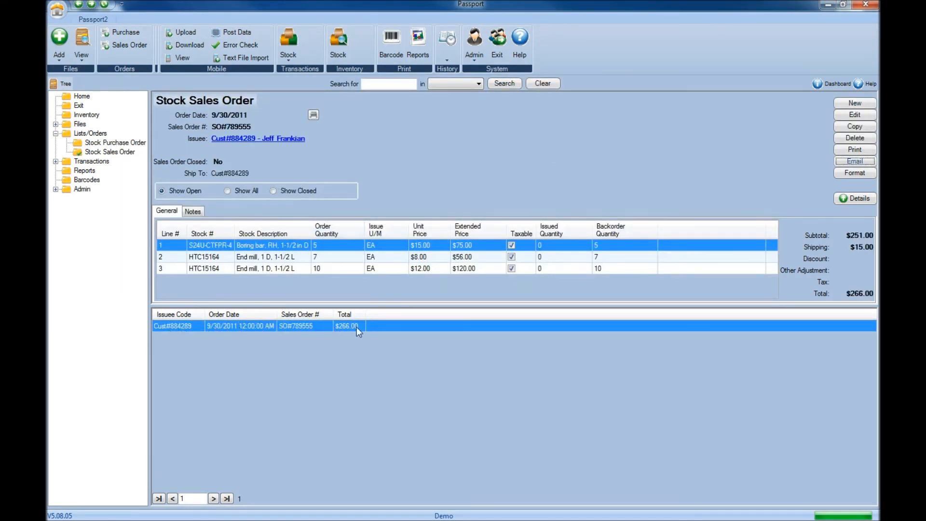
Inspect the saved order's three lines, reopen and update it, preview the printout, then begin a new order.
click(320, 267)
click(324, 255)
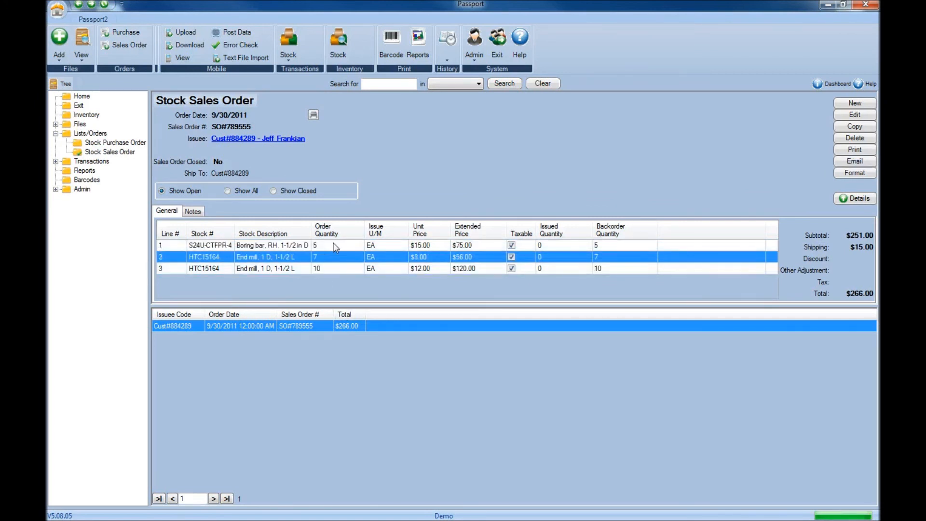
click(334, 246)
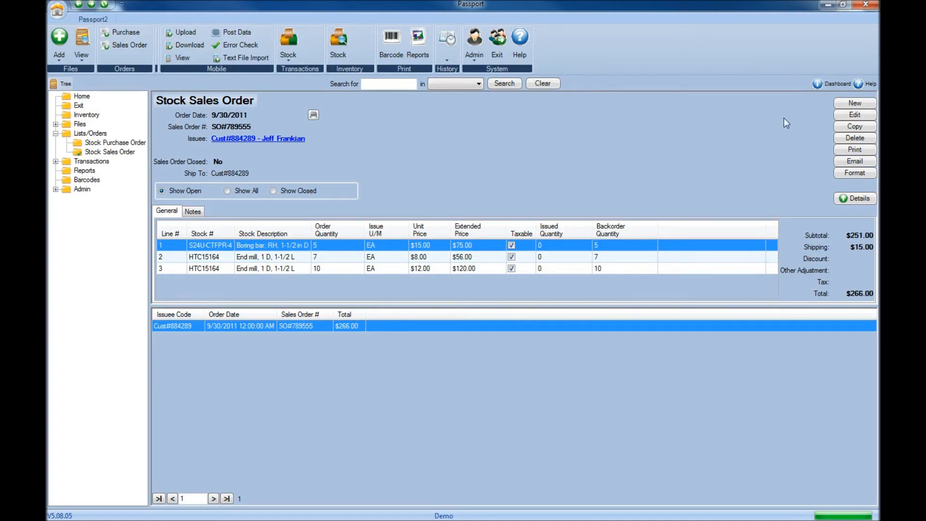
click(851, 115)
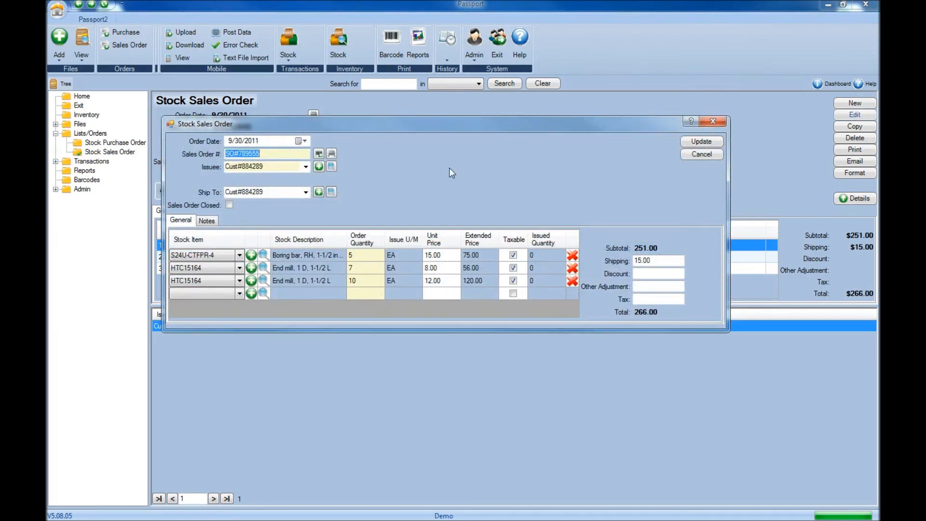
click(690, 143)
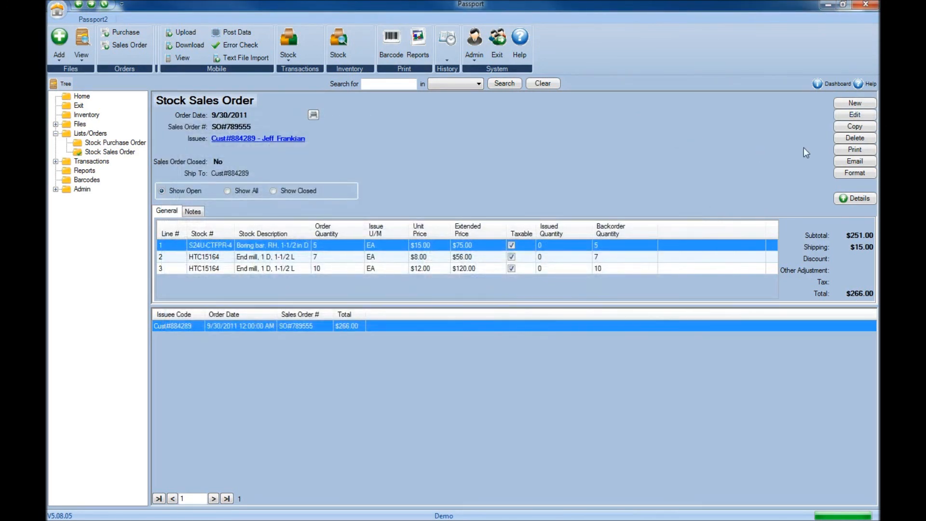
click(854, 149)
click(867, 104)
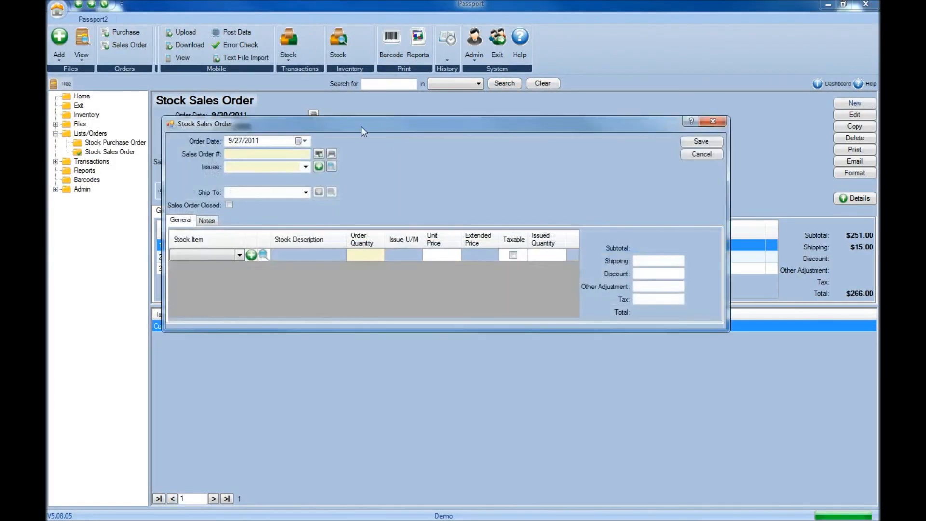